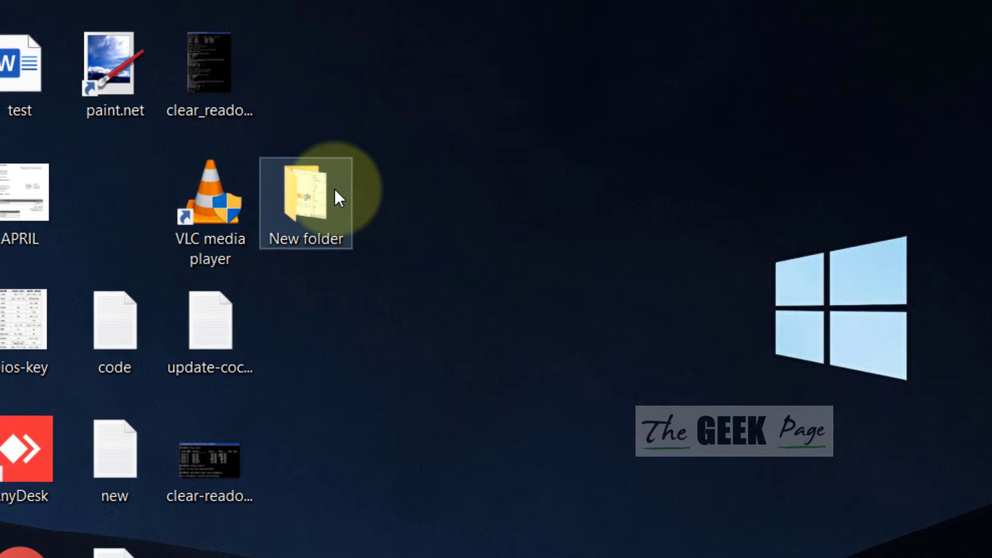
Enable Advanced Sharing for New folder under the share name 'New folder'.
right_click(333, 189)
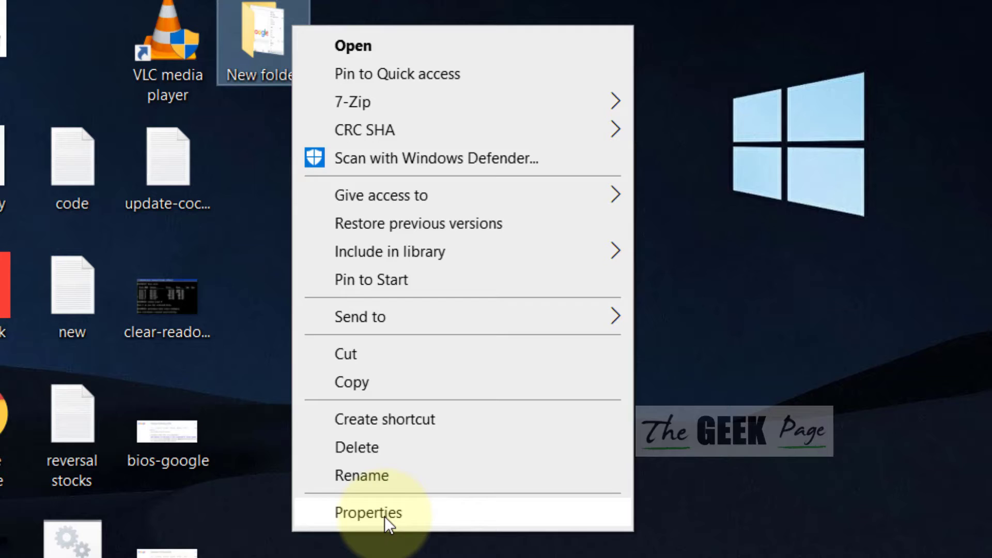
left_click(385, 516)
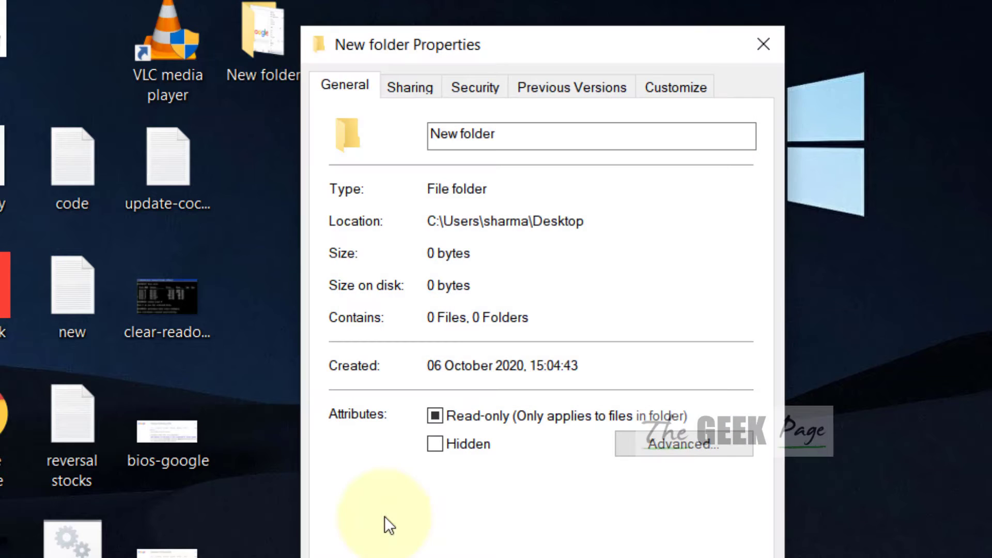
left_click(415, 90)
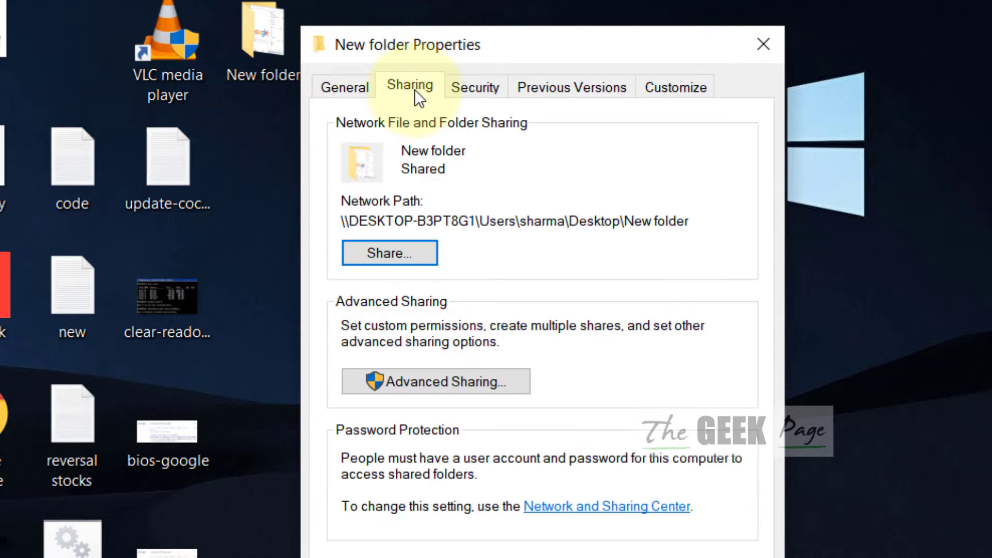
left_click(446, 387)
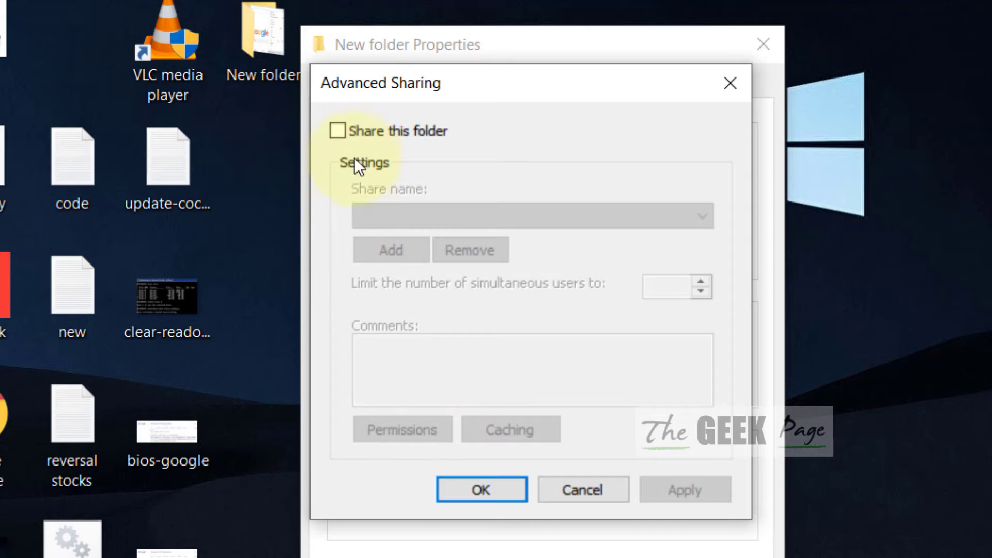
left_click(341, 133)
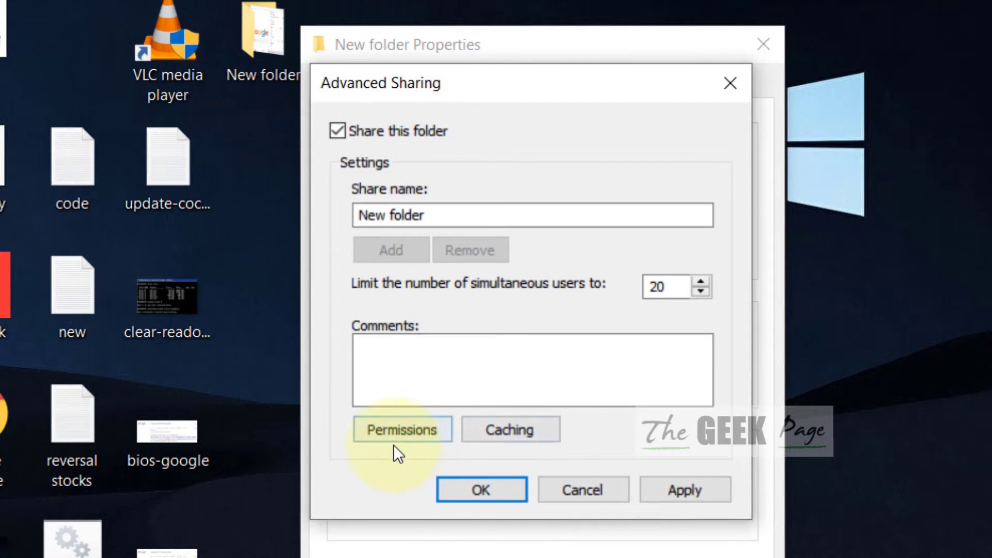
Grant Everyone Full Control in New folder's share permissions.
left_click(420, 435)
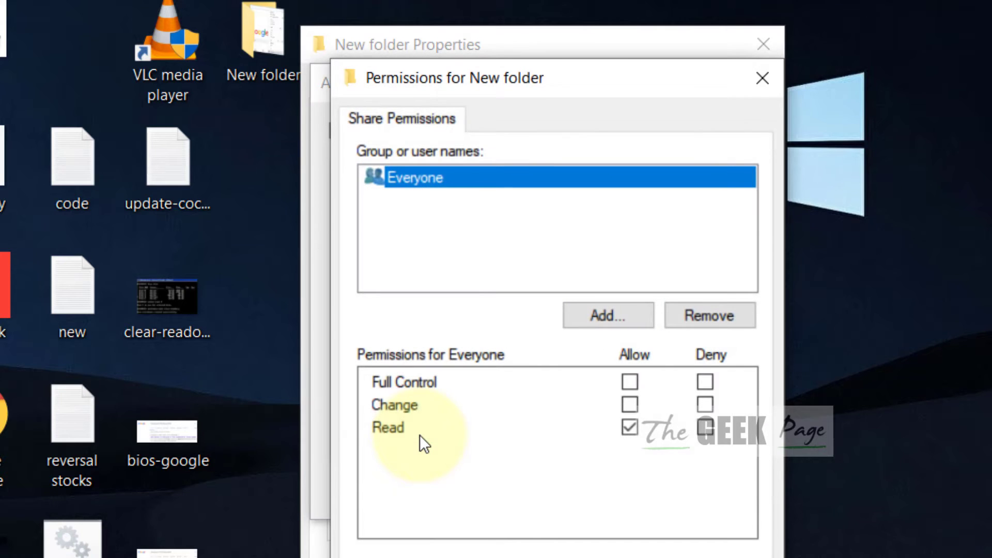
left_click(629, 384)
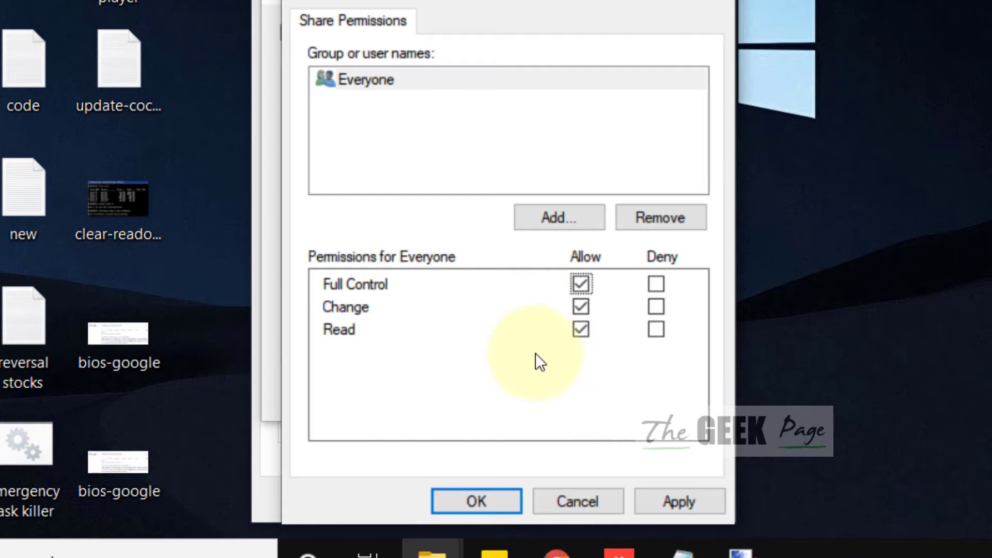
left_click(681, 501)
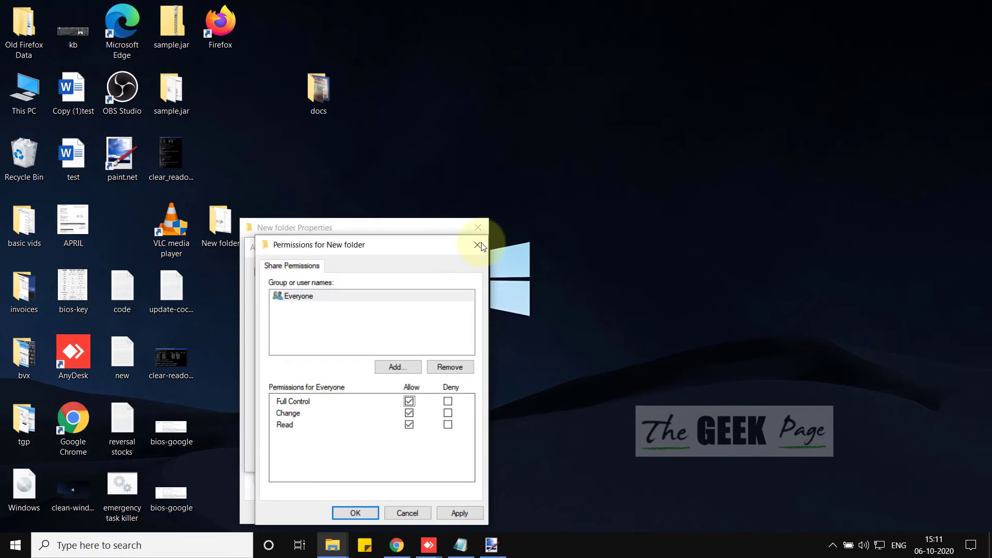
Confirm the permissions and close Advanced Sharing and the Properties window.
left_click(480, 226)
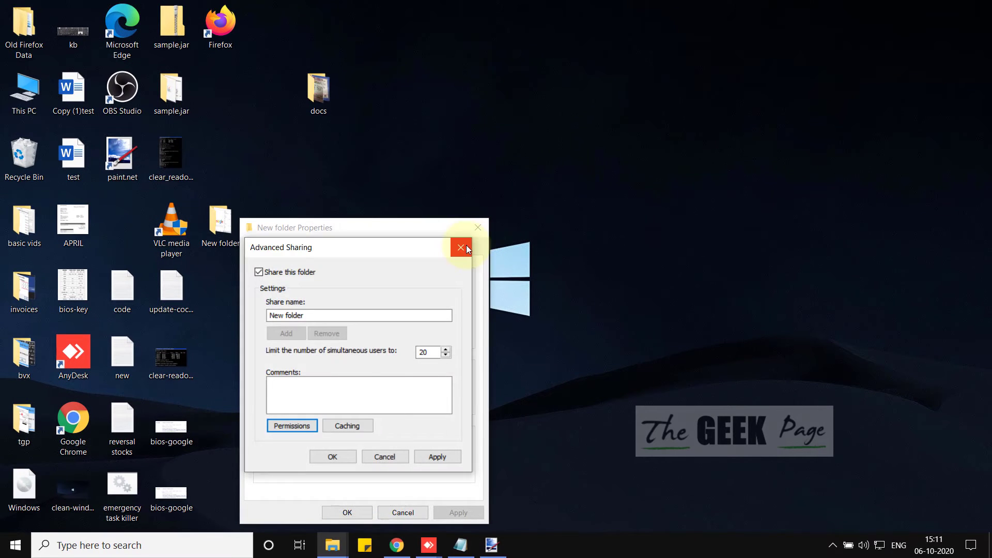
left_click(461, 246)
left_click(480, 229)
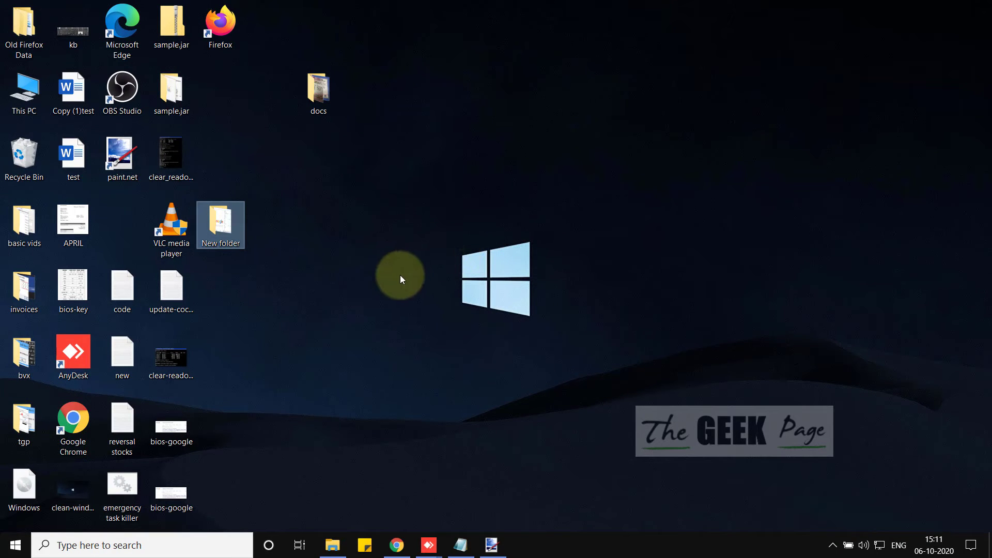
Open Windows Settings from Start and go to the Network & Internet status page.
left_click(16, 545)
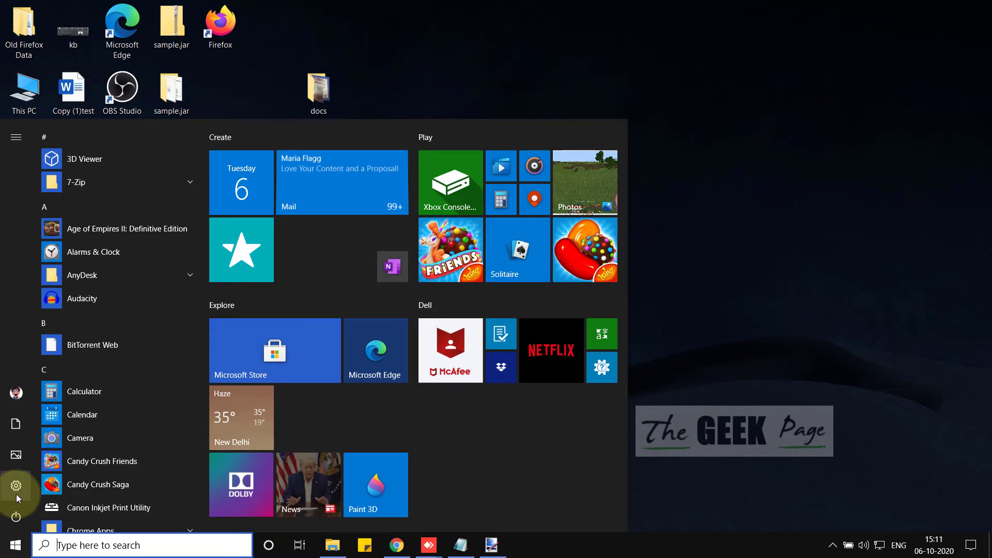
left_click(15, 487)
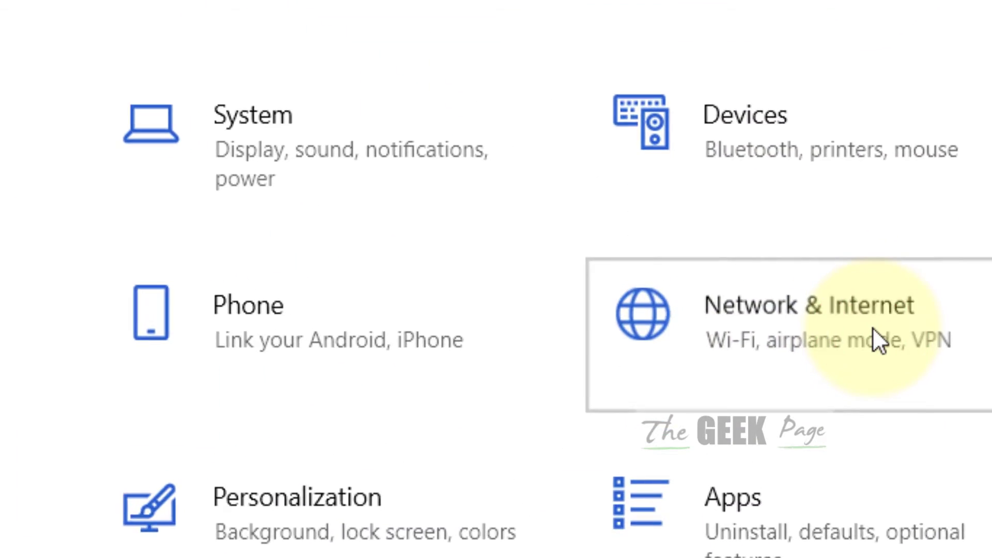
left_click(713, 287)
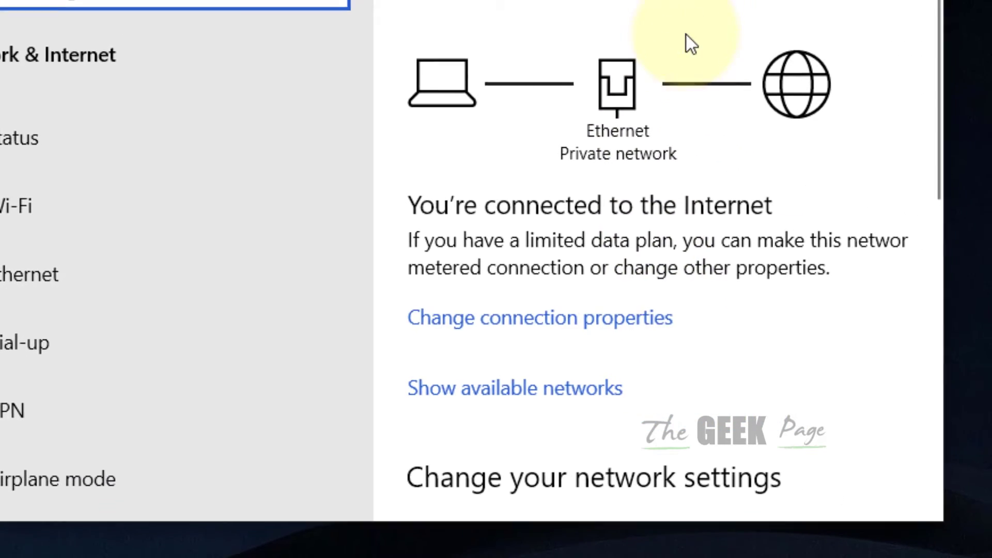
scroll(697, 176, "down", 3)
scroll(697, 177, "down", 4)
scroll(695, 201, "down", 1)
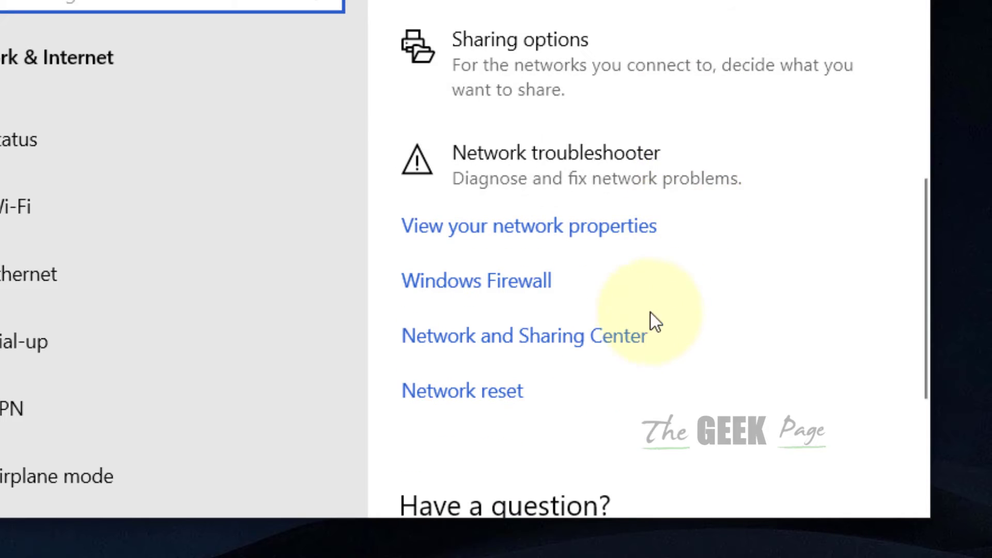
In Network and Sharing Center, set All Networks password protected sharing to off.
left_click(602, 342)
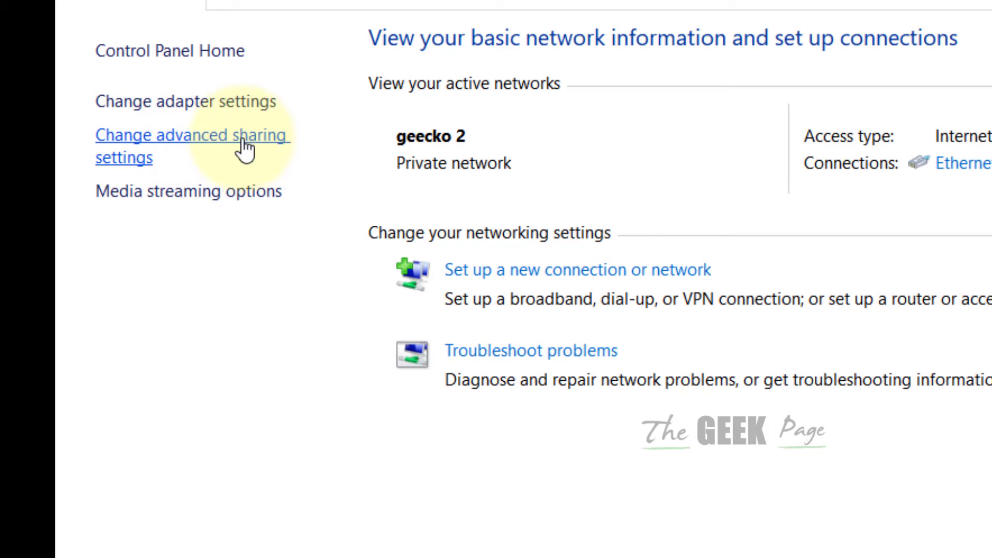
left_click(267, 146)
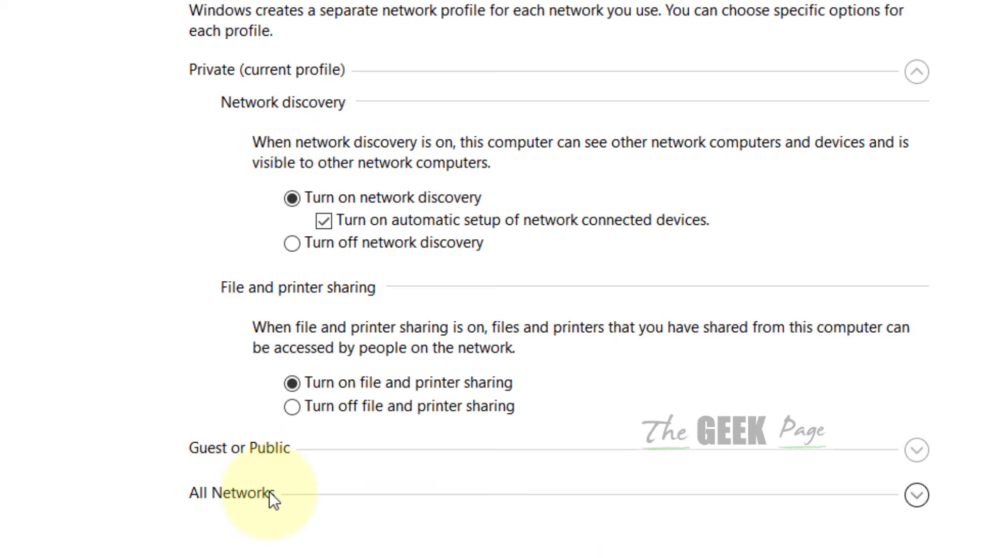
left_click(272, 501)
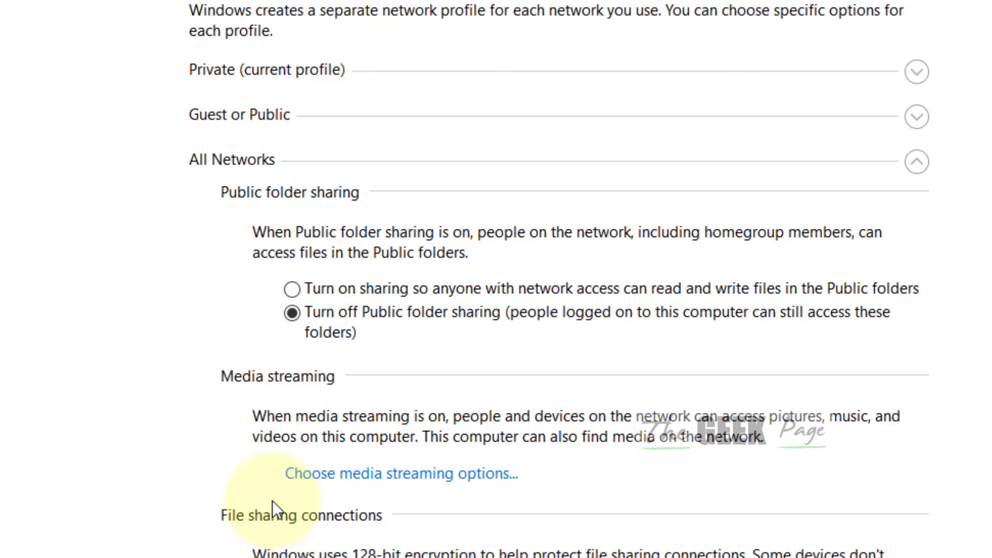
scroll(914, 187, "down", 3)
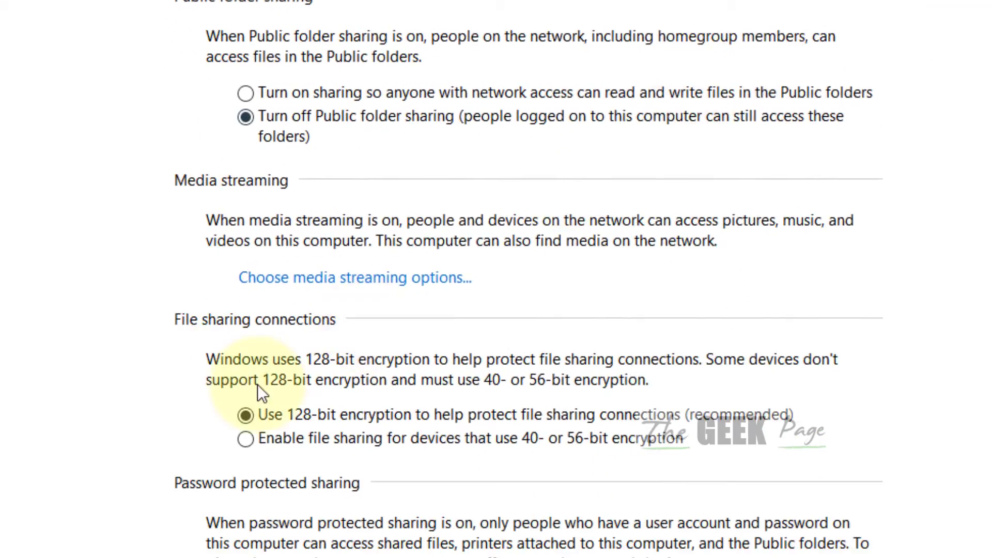
scroll(258, 385, "down", 3)
left_click(204, 451)
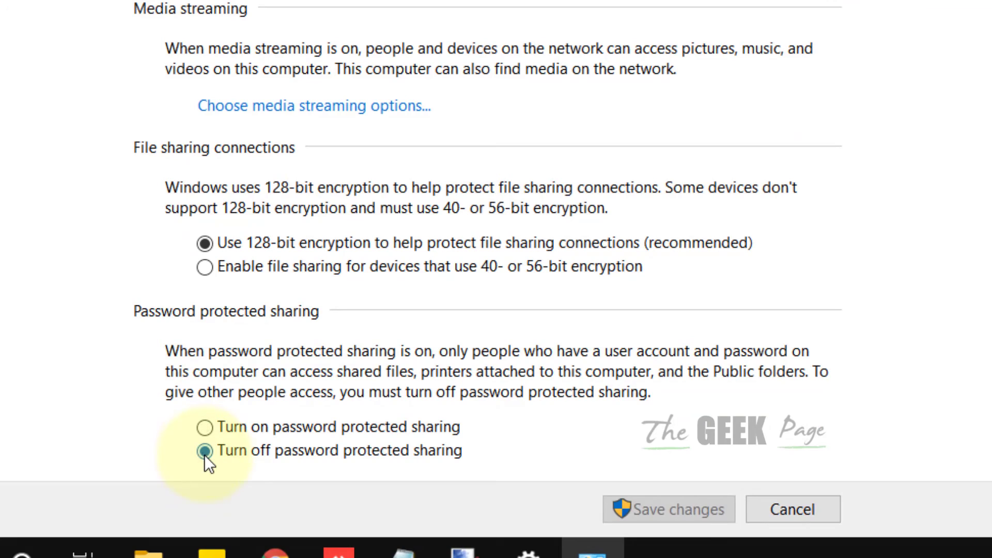